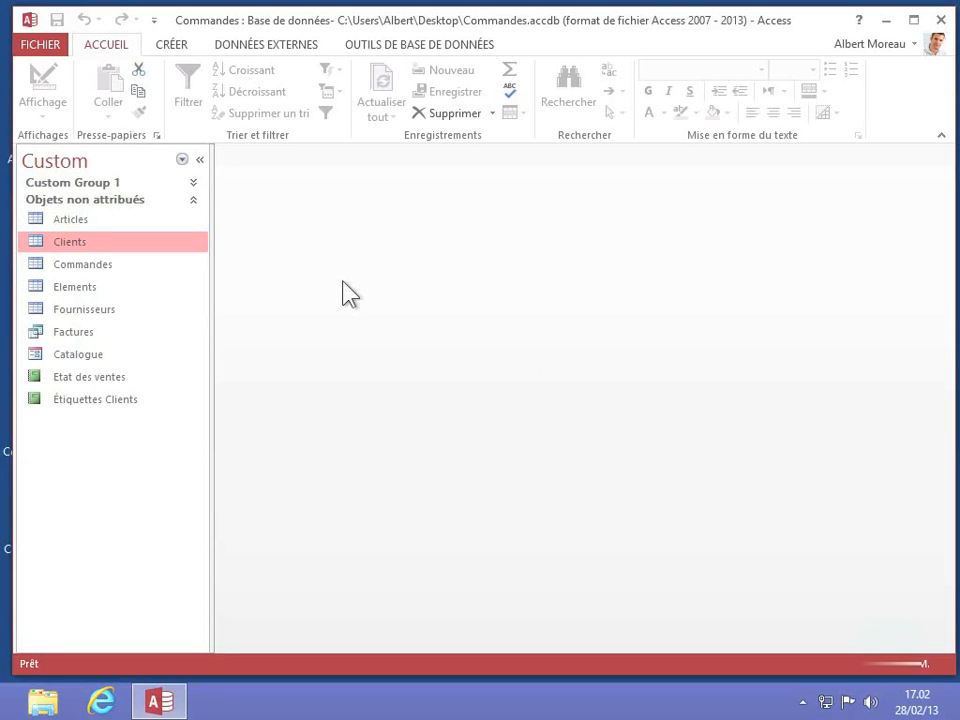
Open the Clients table and add a short text field named Pays after the Adresse column
double_click(44, 240)
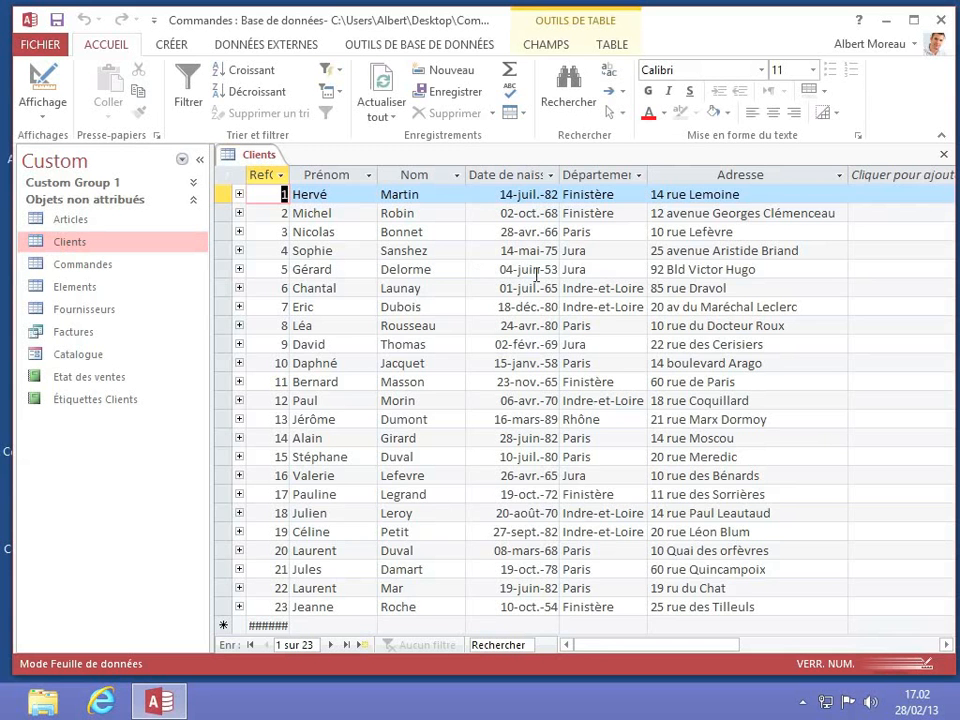
click(906, 189)
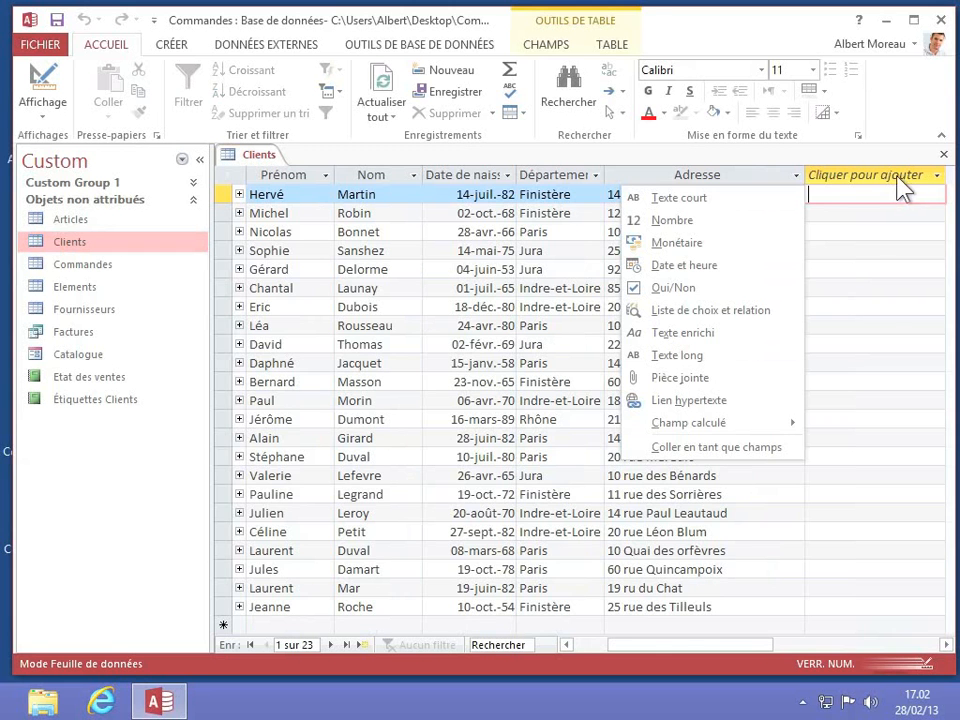
click(676, 199)
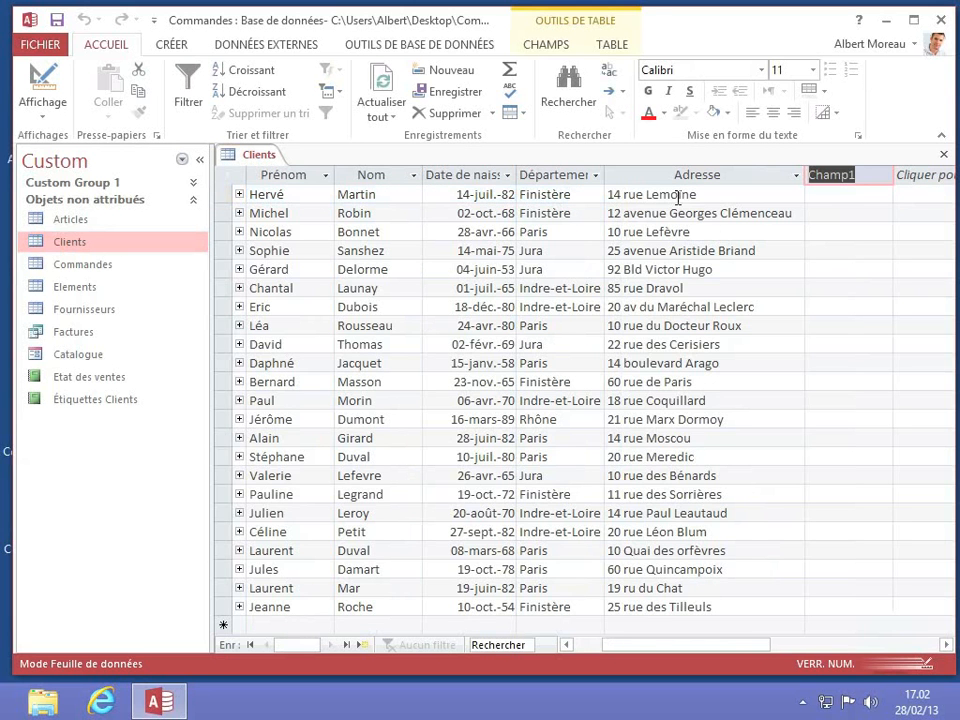
text(Pays)
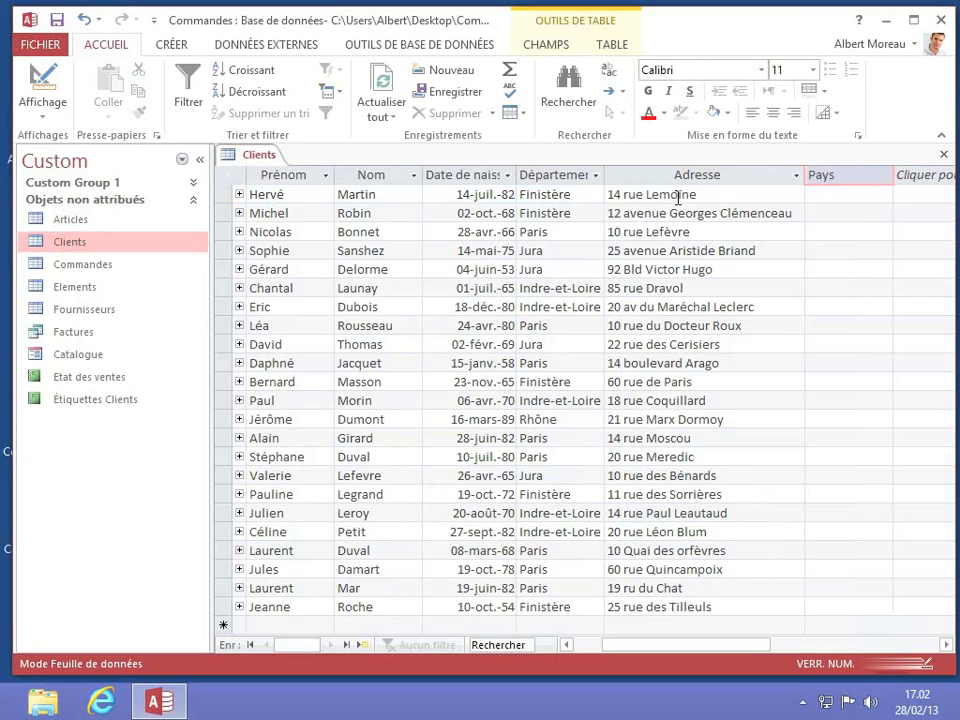
click(866, 195)
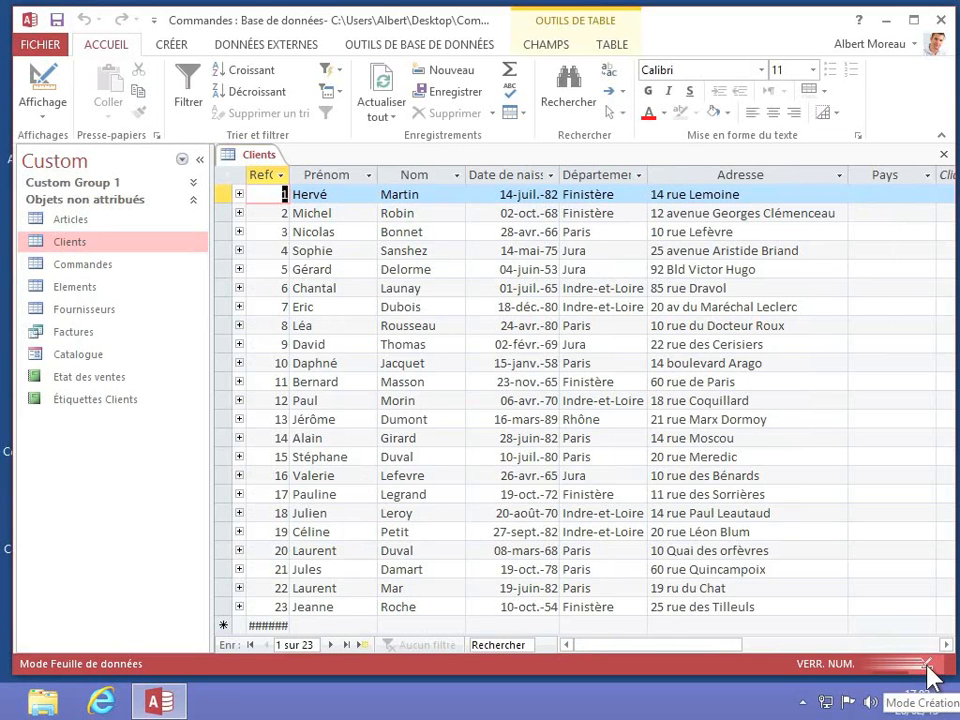
In the Clients table's design view, start the lookup wizard for the Pays field and choose to supply the list values manually
right_click(258, 157)
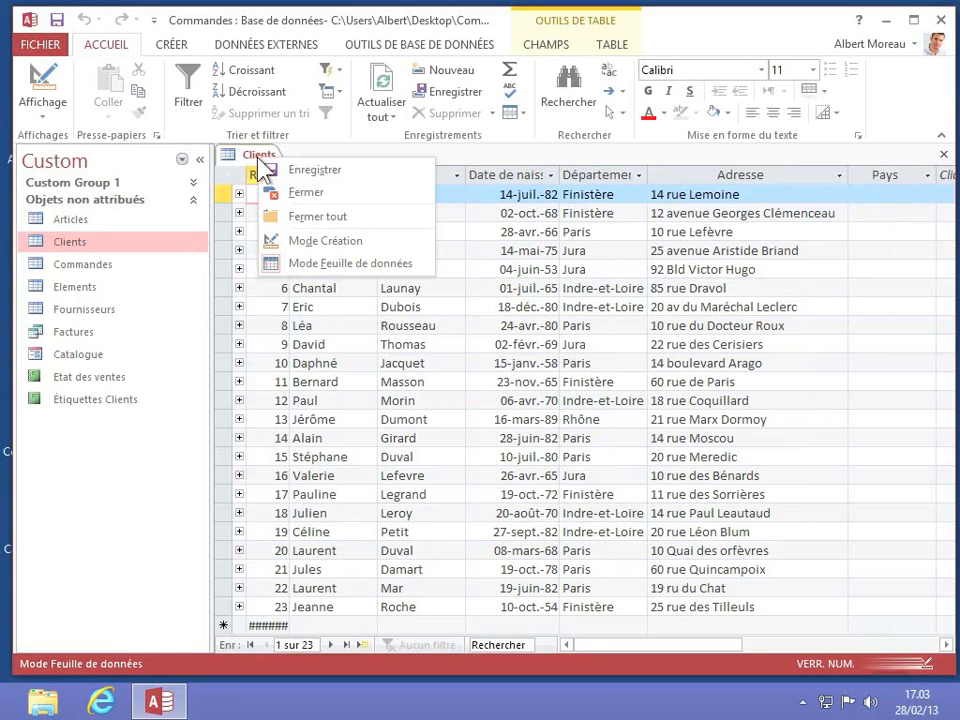
click(333, 245)
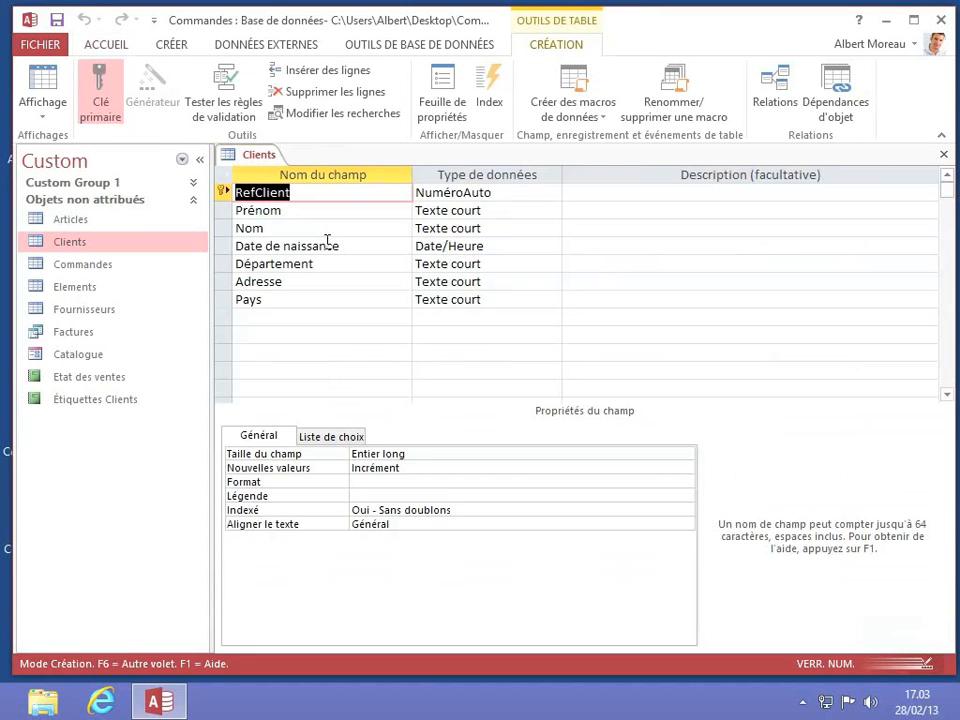
click(272, 301)
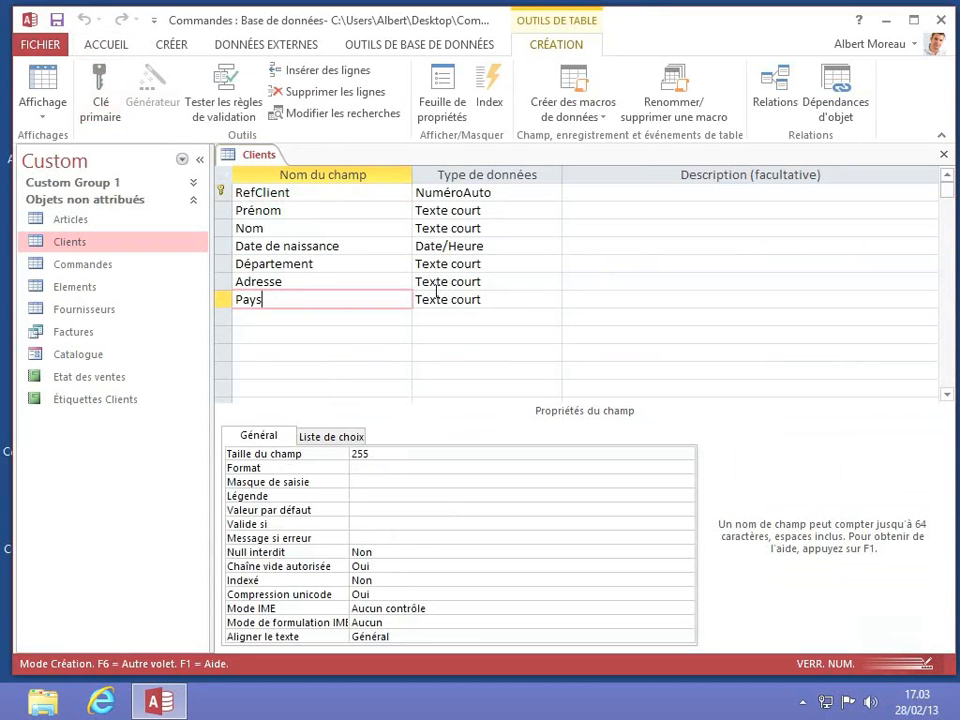
click(544, 298)
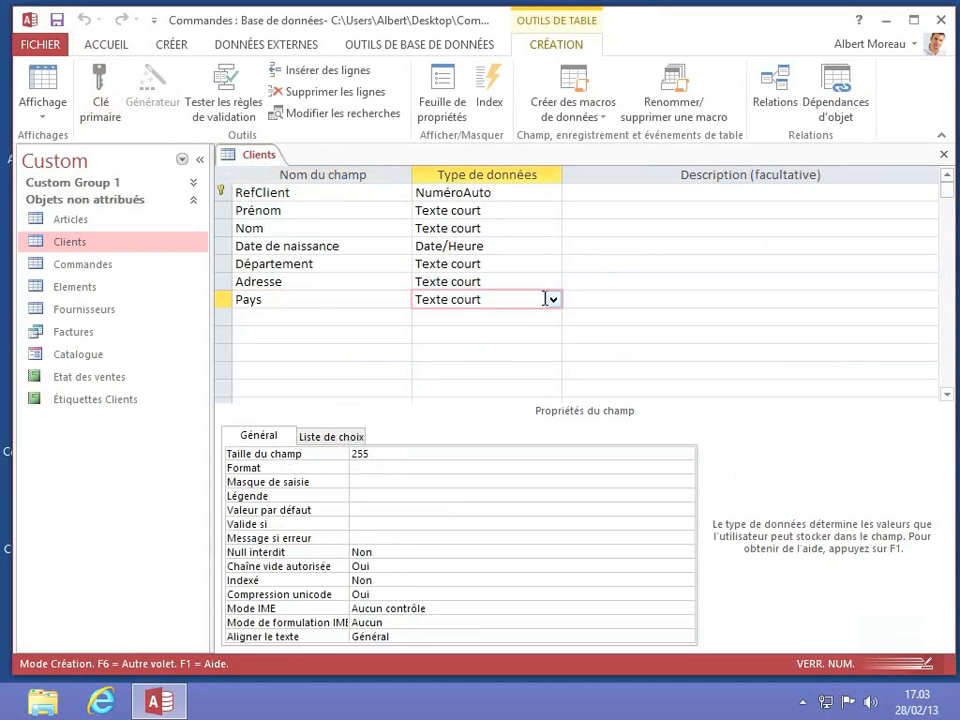
click(552, 299)
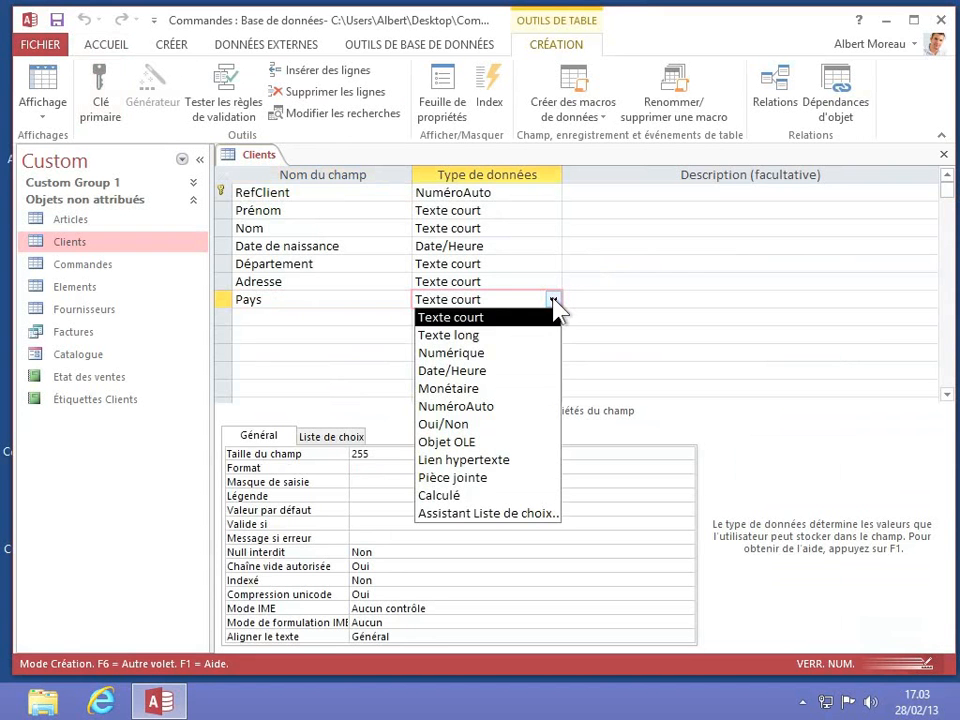
click(480, 519)
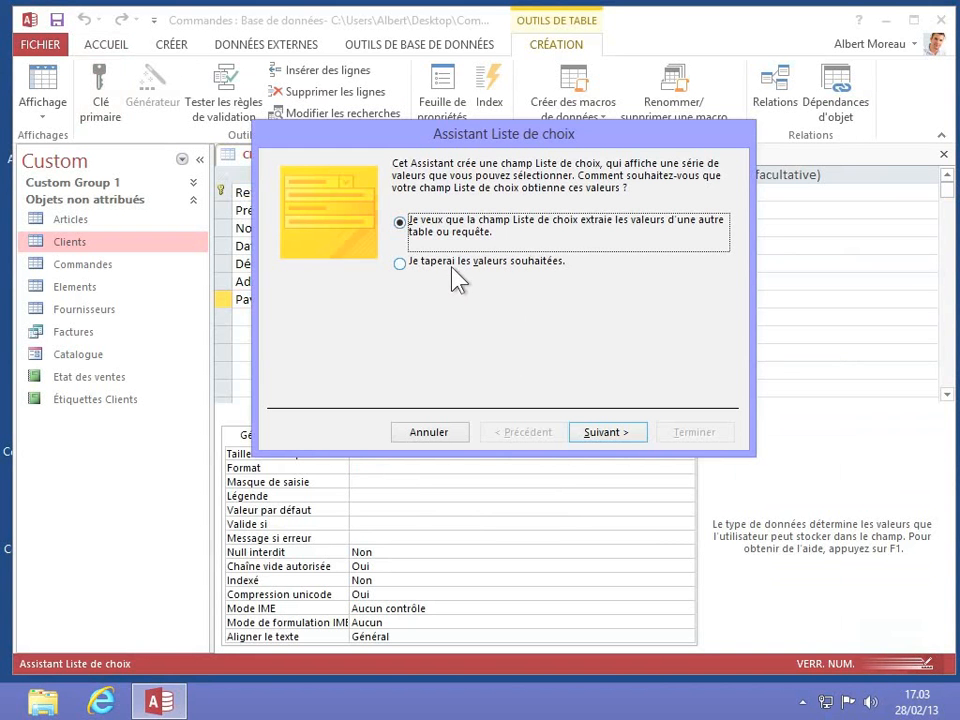
click(400, 264)
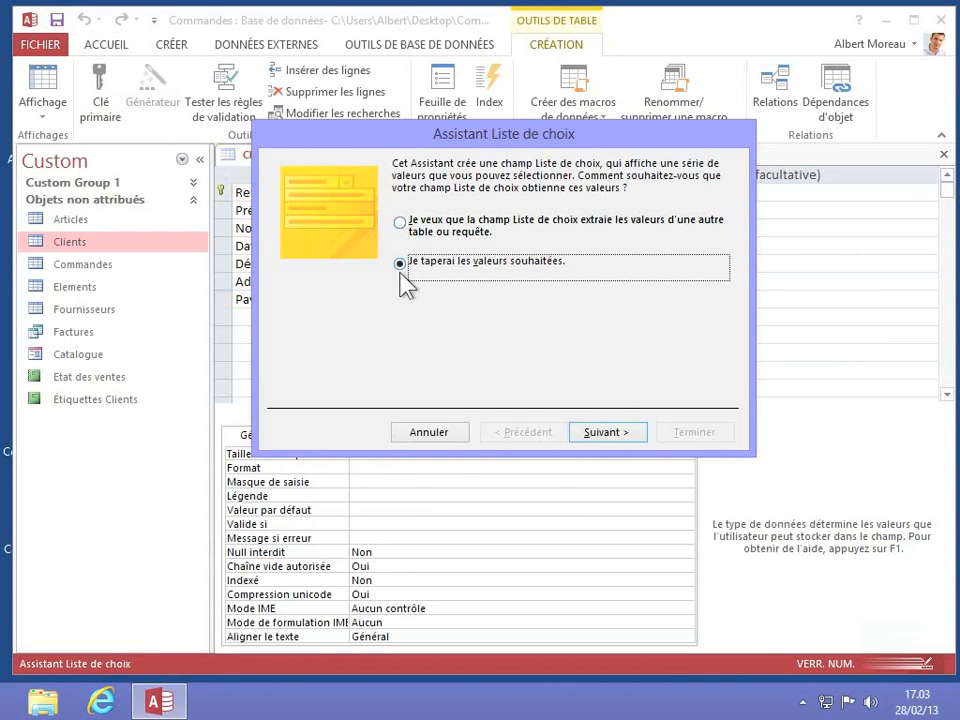
click(628, 430)
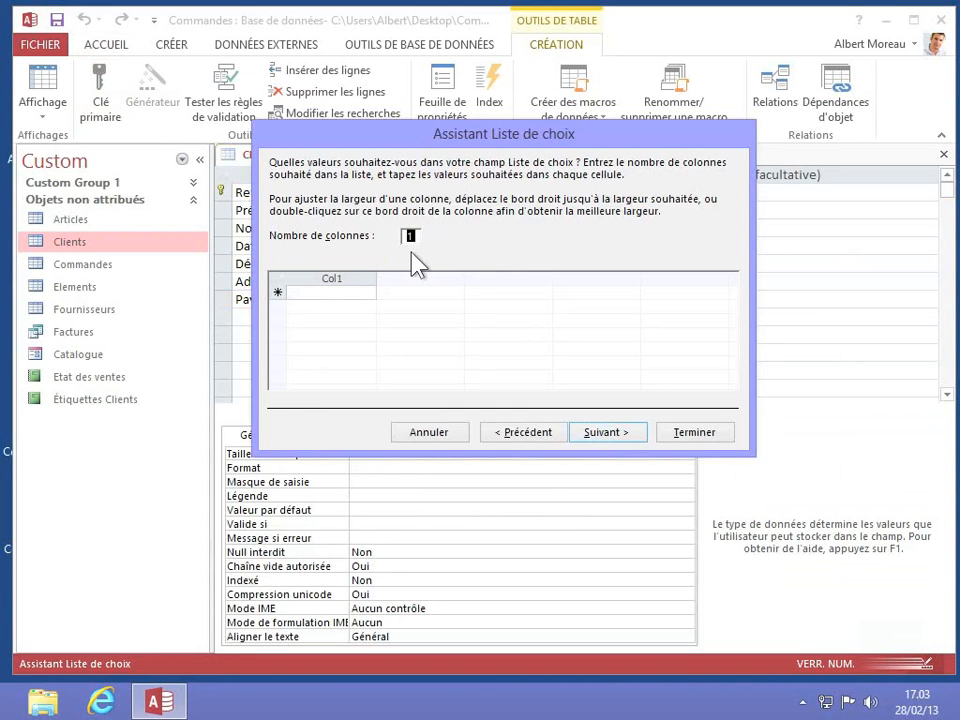
Fill the single-column lookup list with France, Espagne, Allemagne and Royaume-uni, and proceed to the label settings
click(317, 291)
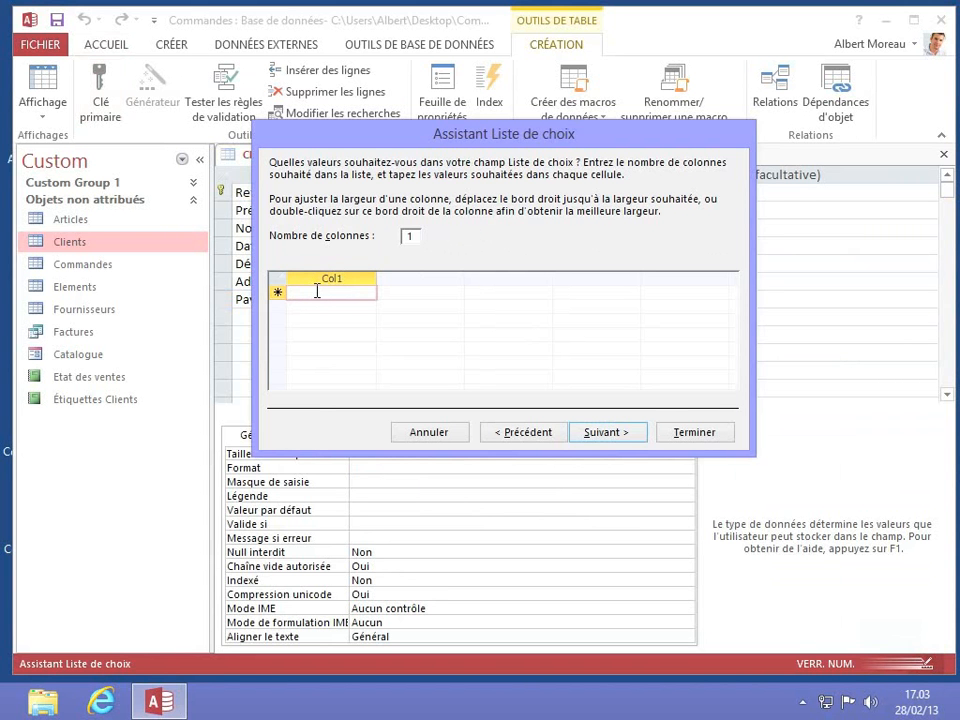
text(F)
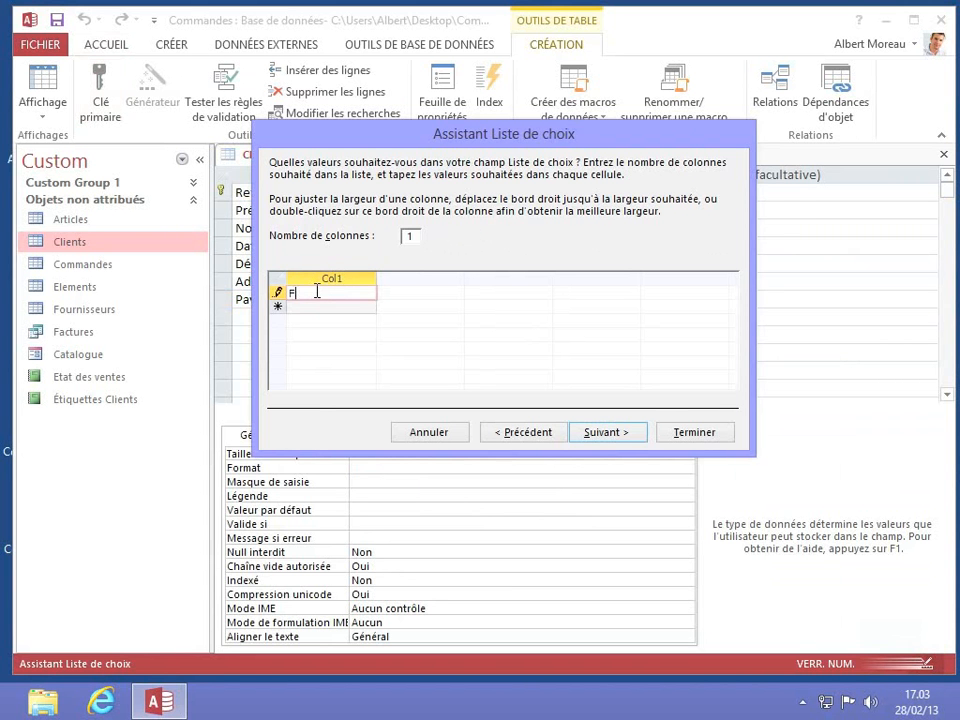
text(rance)
click(321, 307)
text(E)
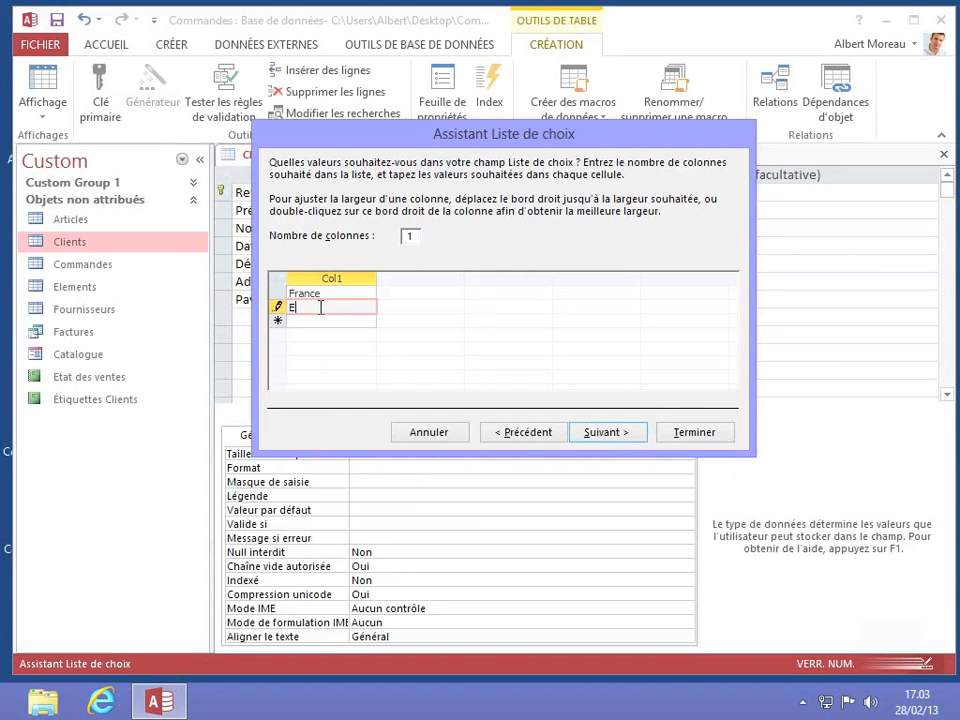
text(spagne)
click(324, 321)
text(Allemagne)
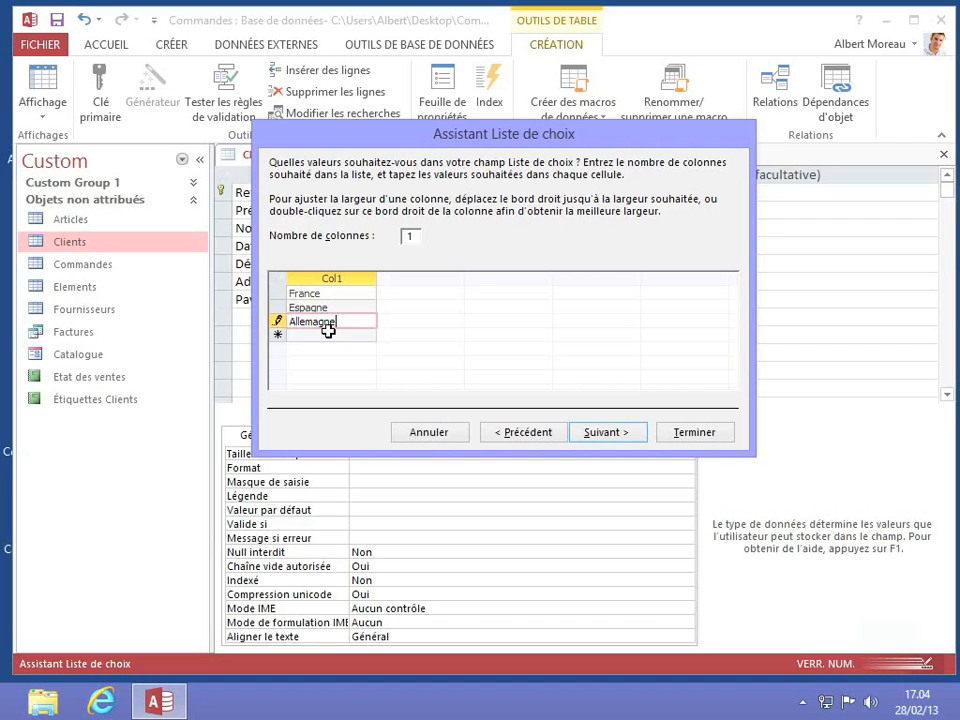
click(329, 334)
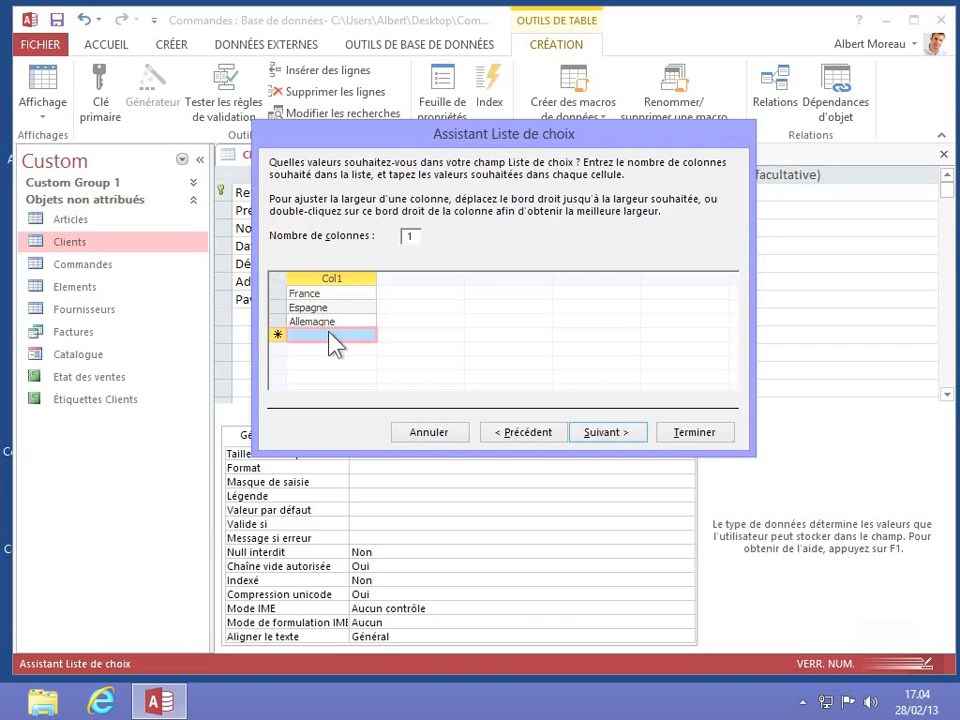
text(Royau)
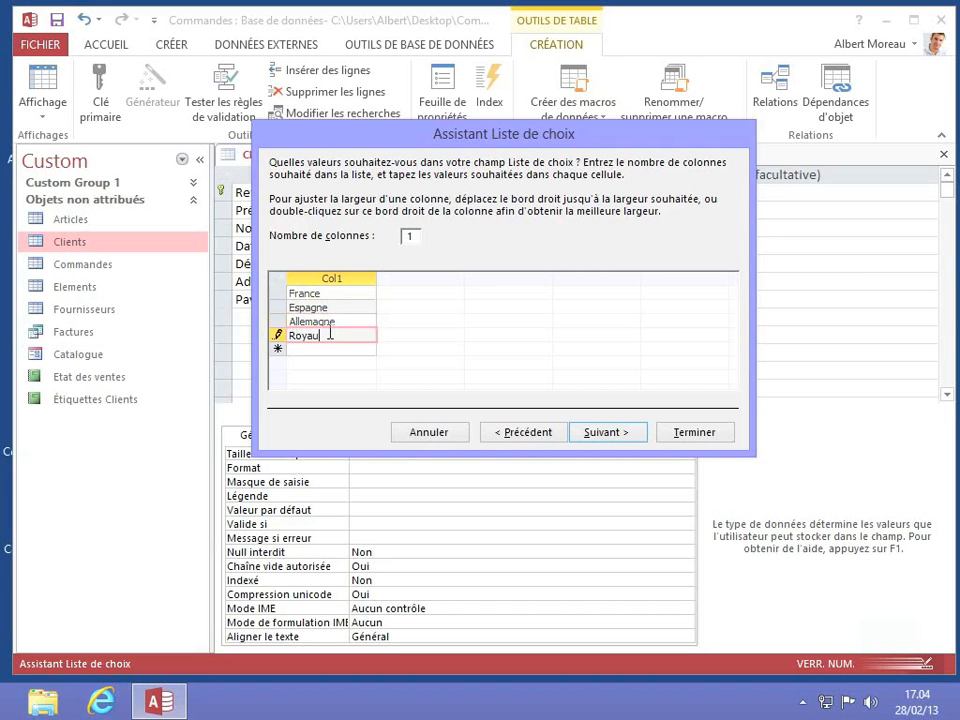
text(me-uni)
click(612, 432)
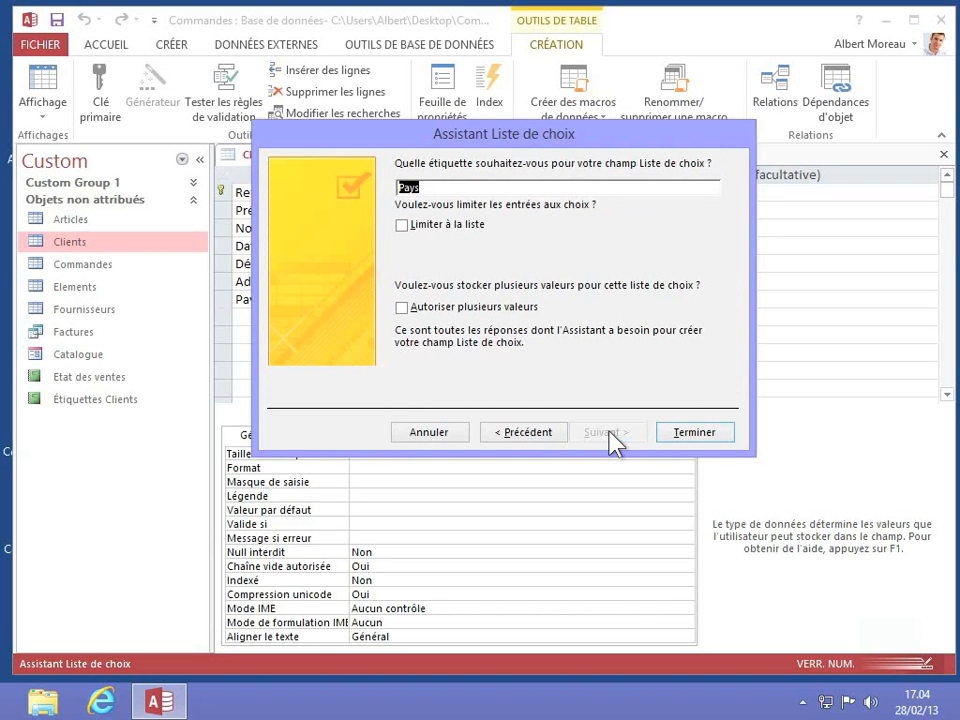
Keep the label Pays, limit entries to the list and finish the lookup wizard
click(437, 185)
click(401, 226)
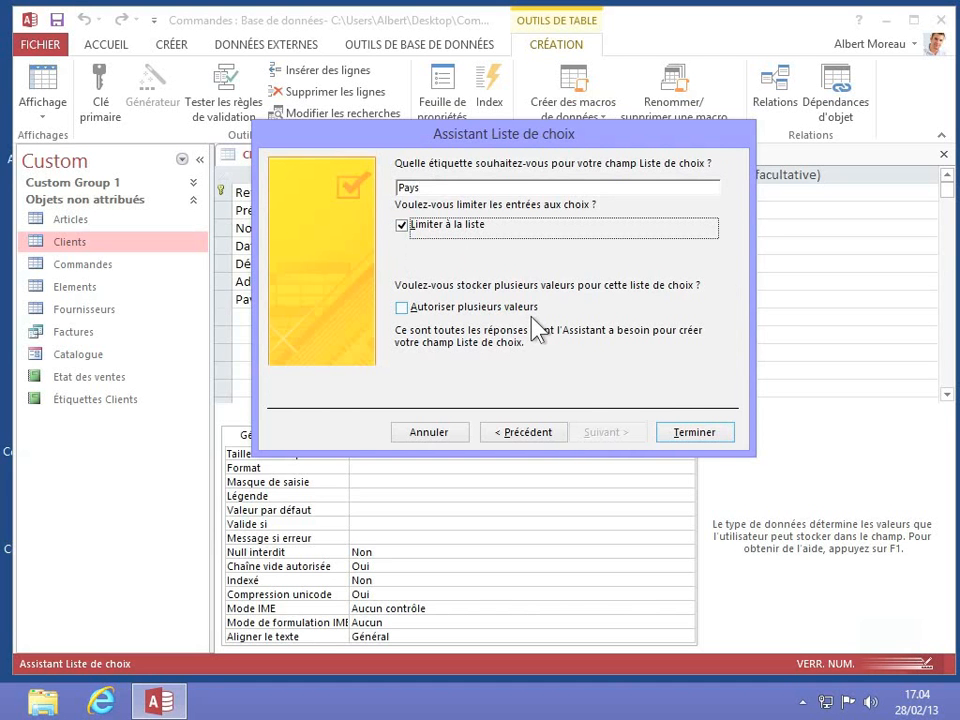
click(686, 443)
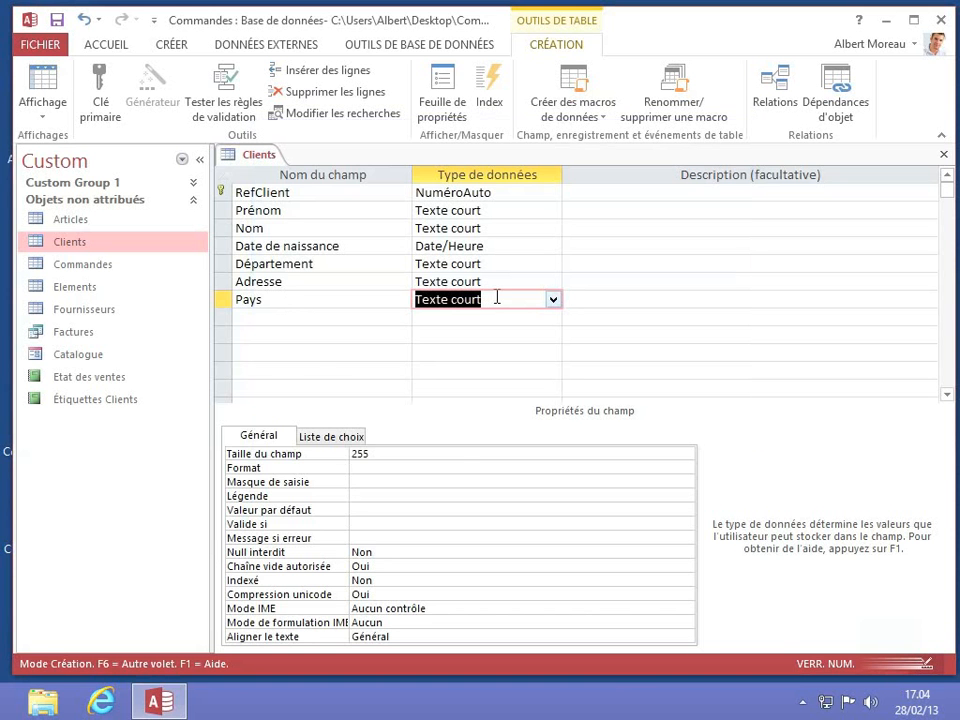
Review the Pays field's lookup properties and set it to allow multiple values (Oui), accepting the change
click(322, 440)
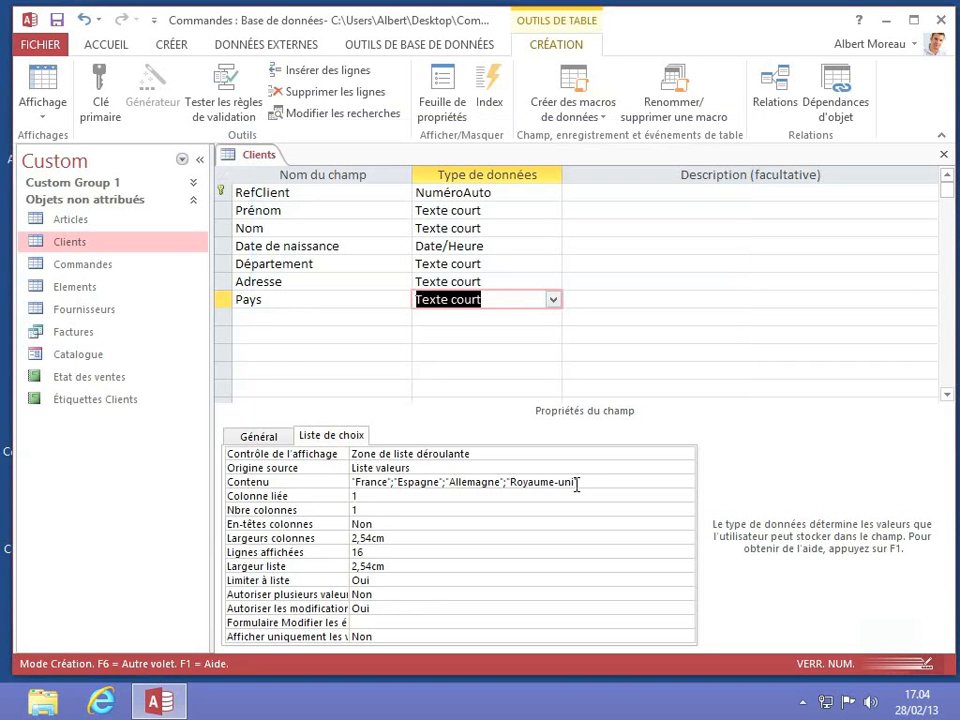
click(439, 468)
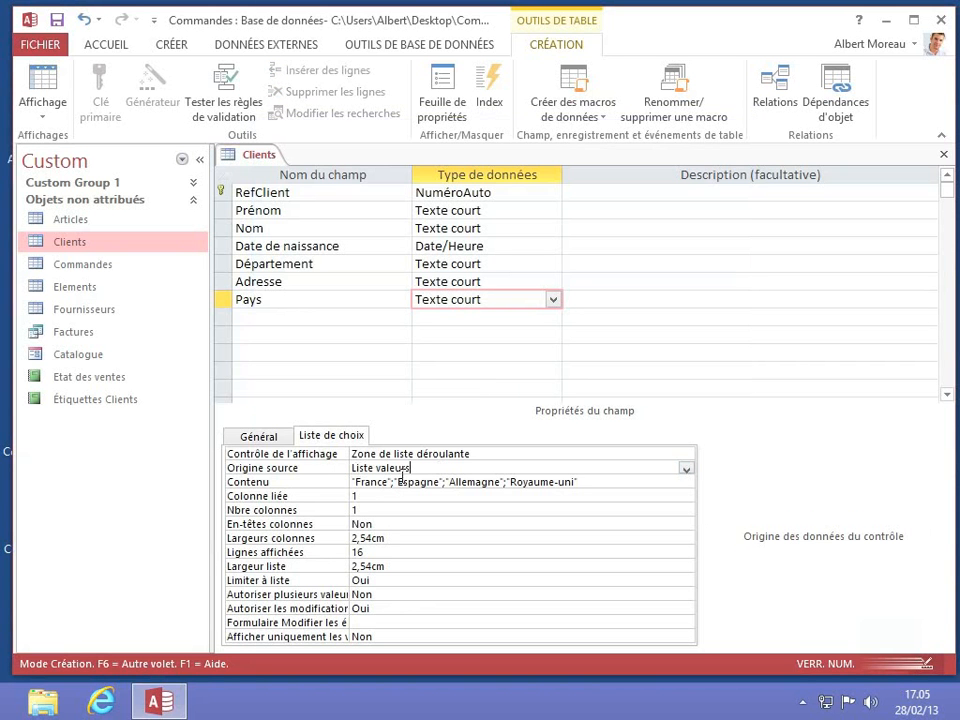
click(371, 510)
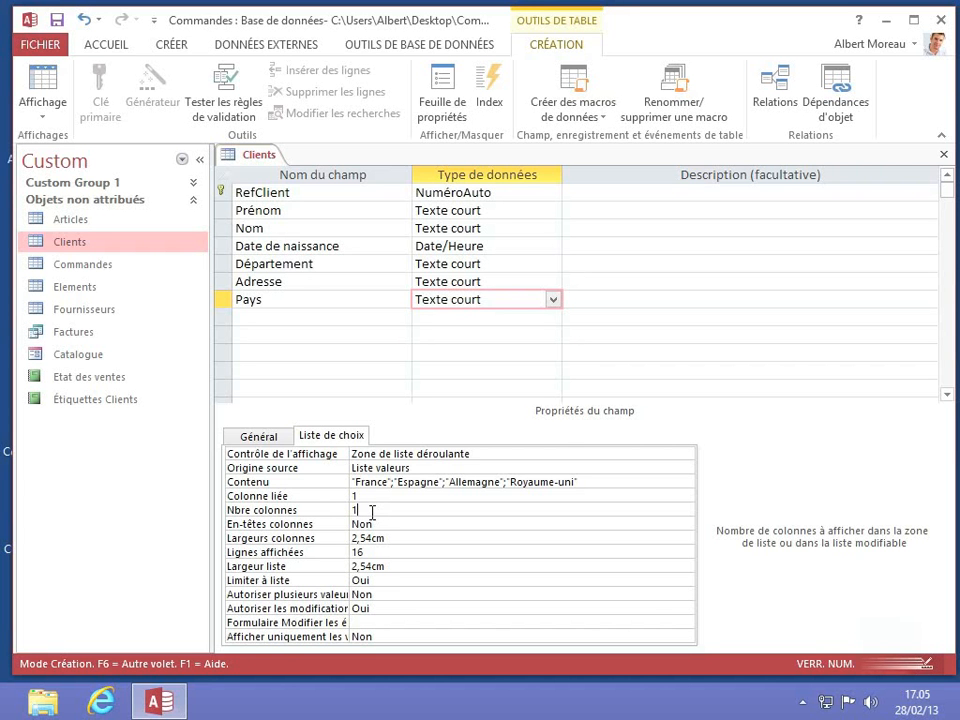
click(404, 583)
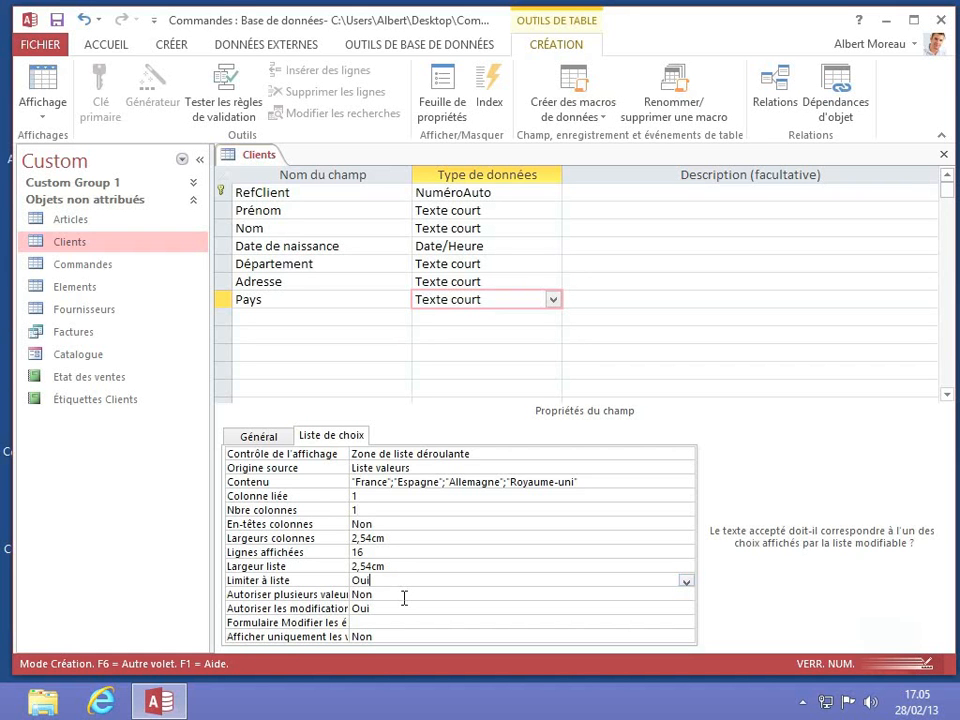
click(404, 597)
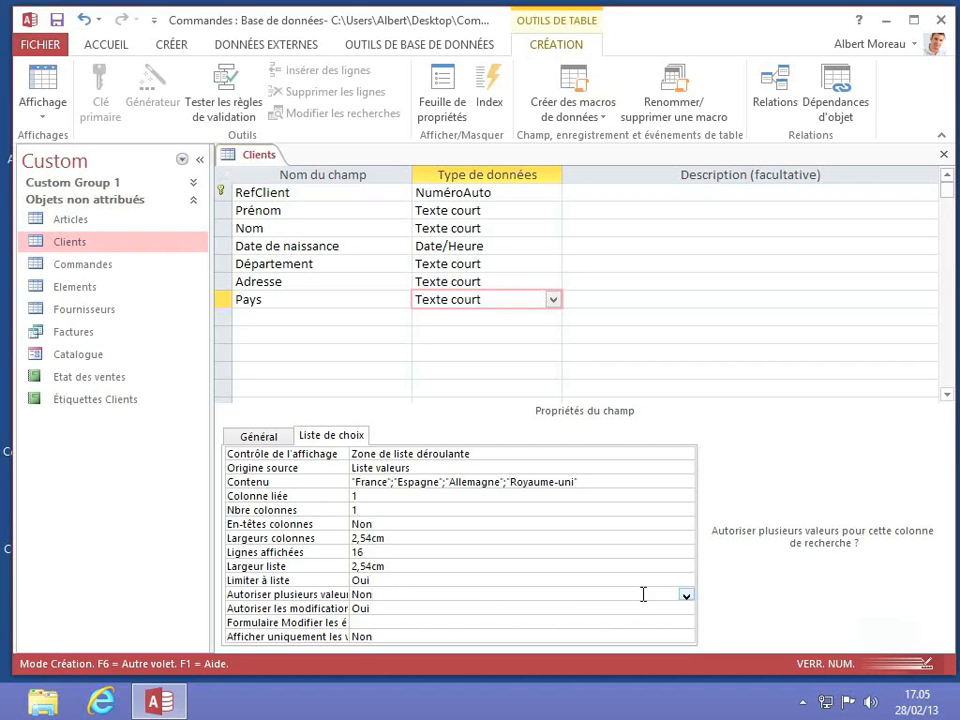
click(687, 598)
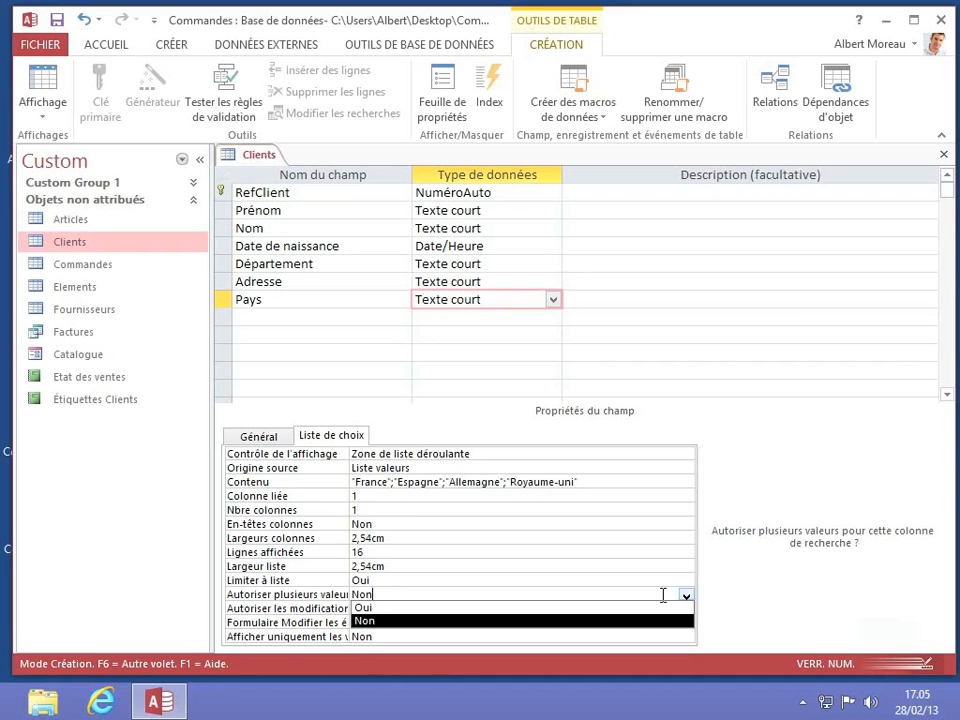
click(380, 612)
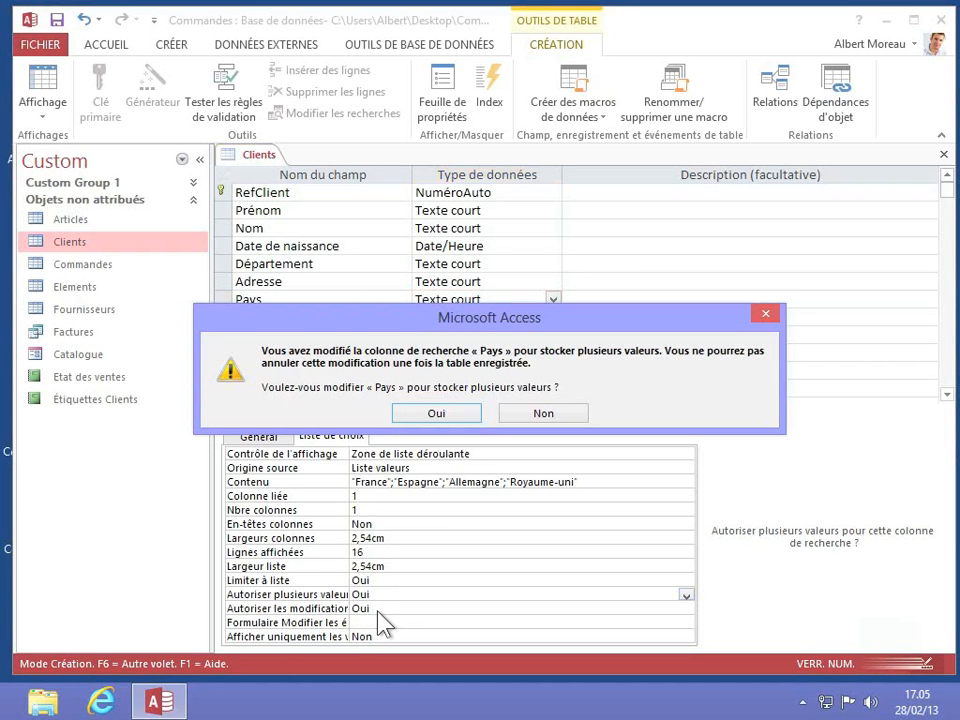
click(436, 414)
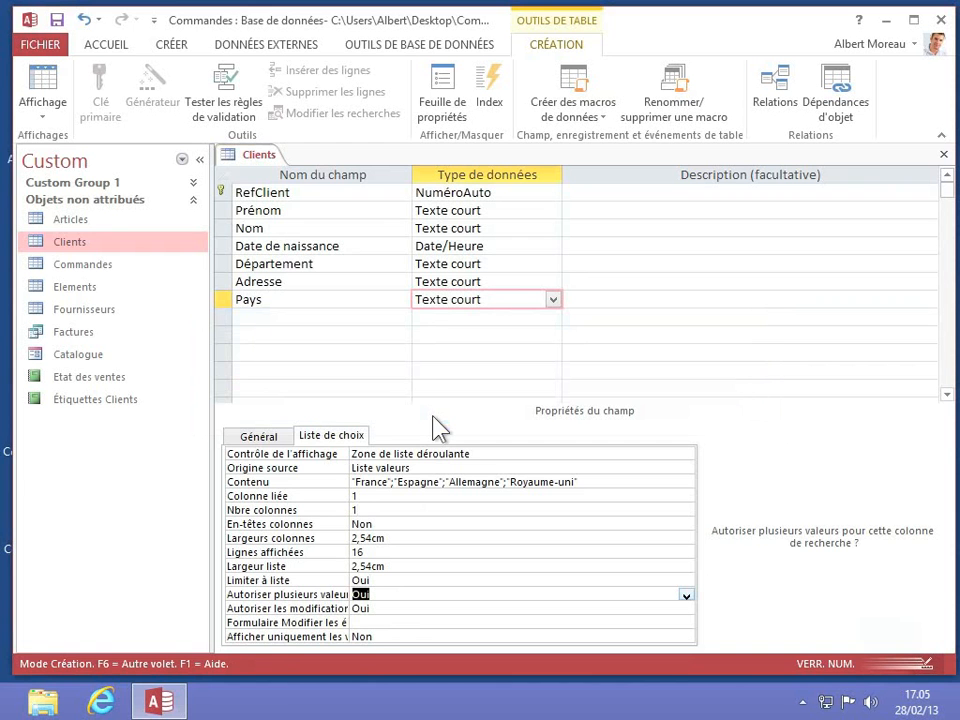
Set the Pays field's permission to modify list values to Non and save the Clients table
click(385, 614)
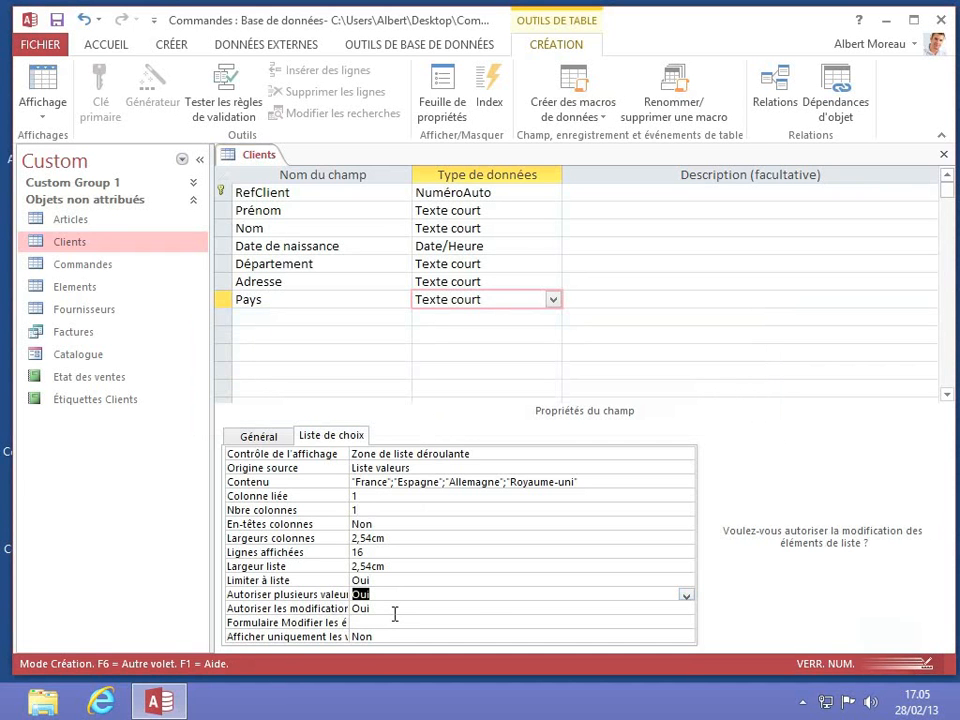
click(686, 611)
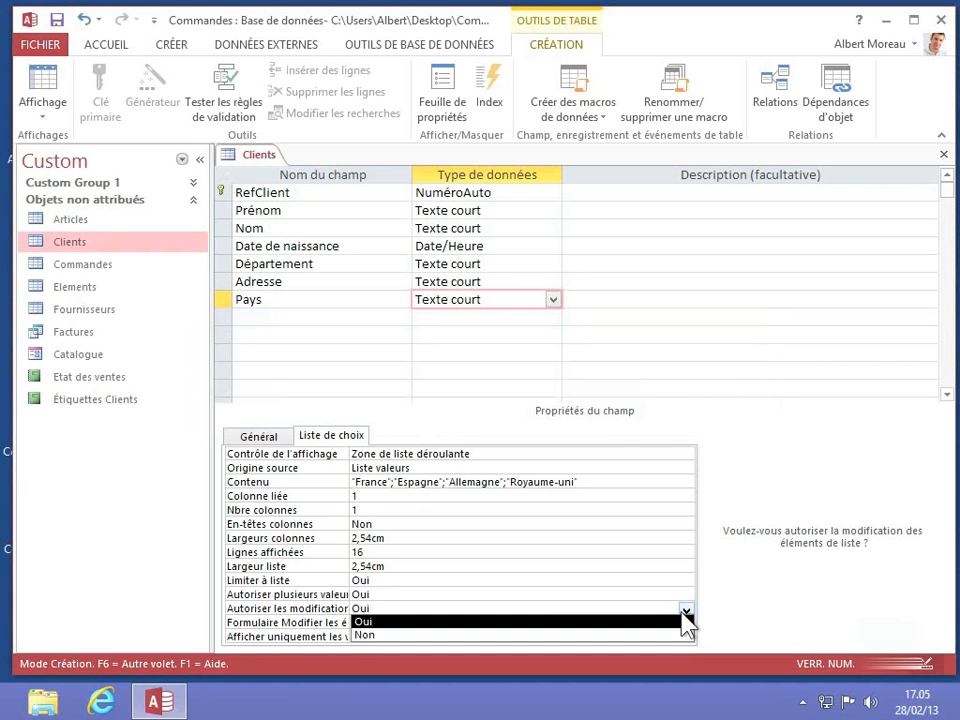
click(507, 638)
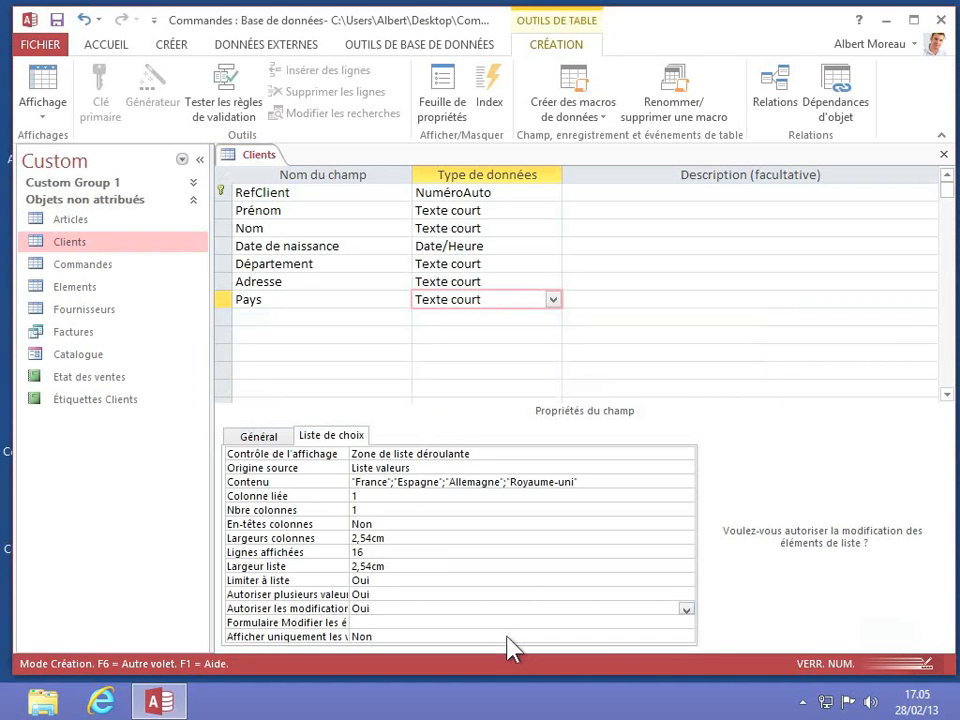
click(422, 609)
right_click(264, 152)
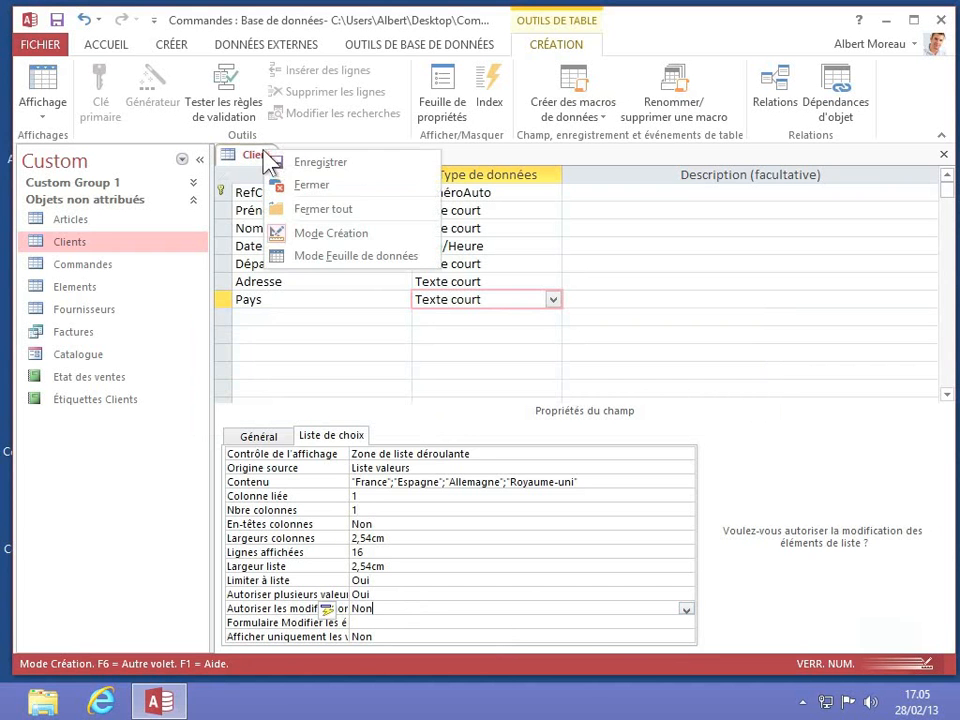
click(298, 163)
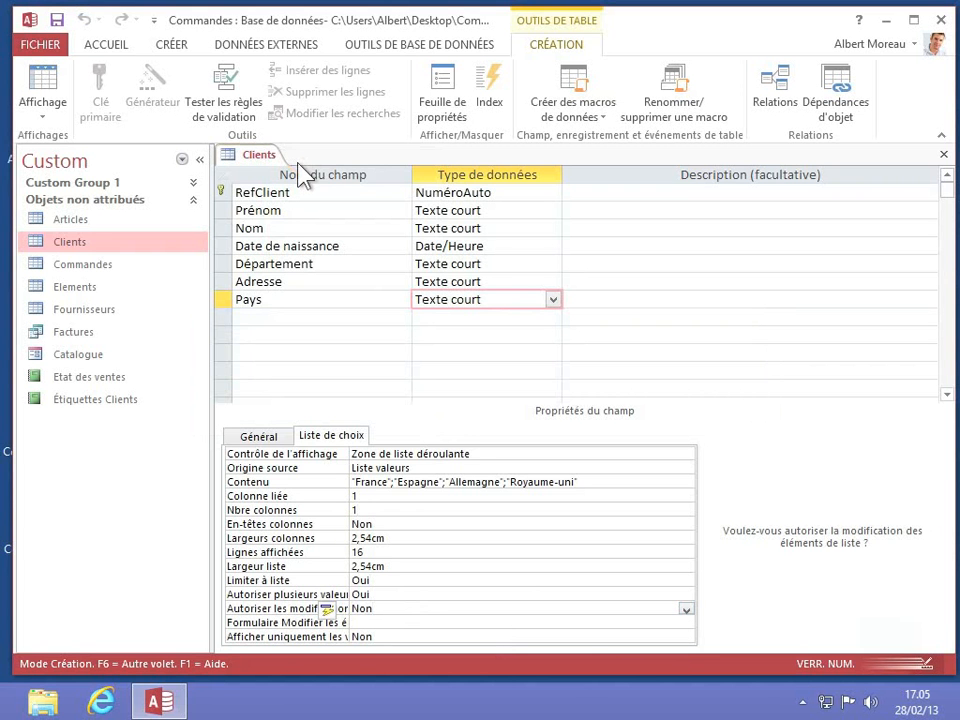
Display the Clients table in datasheet view and assign both France and Espagne to the first record's Pays field
right_click(264, 157)
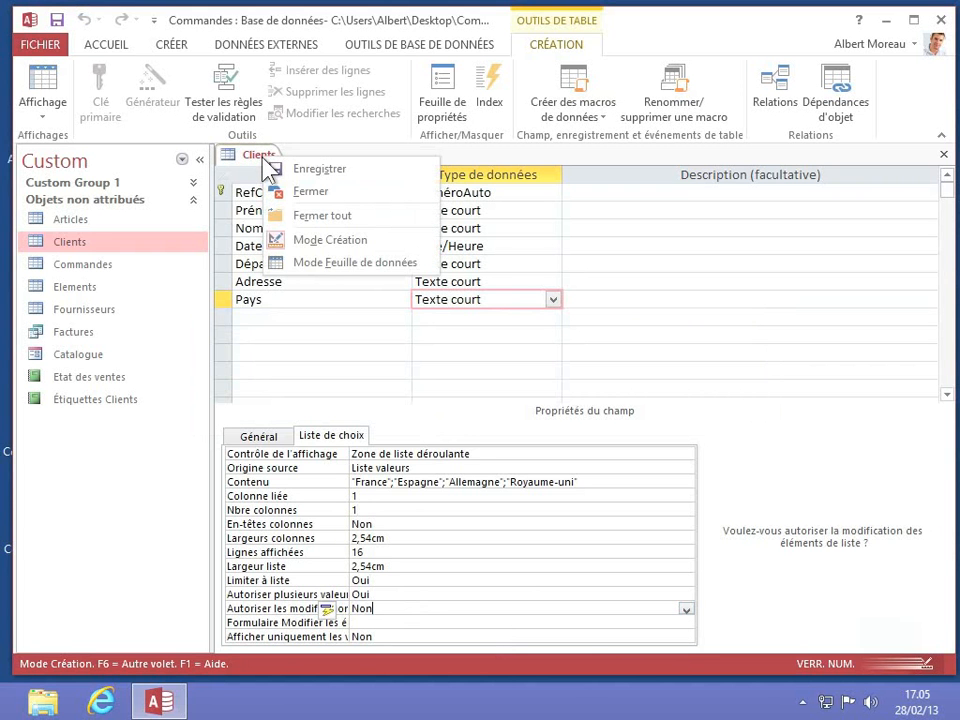
click(376, 264)
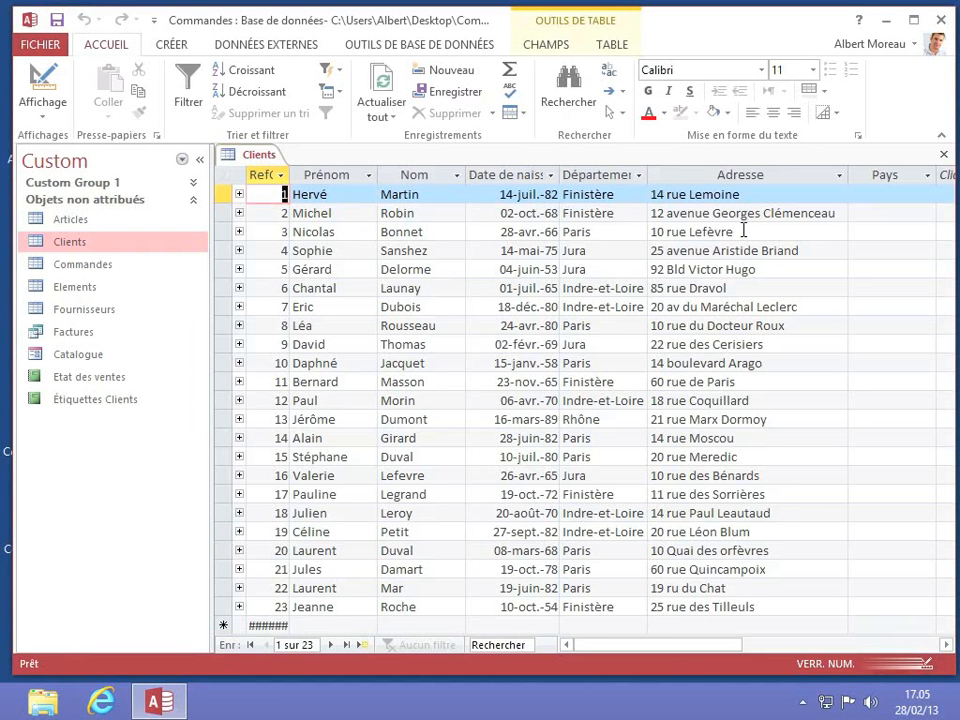
click(894, 196)
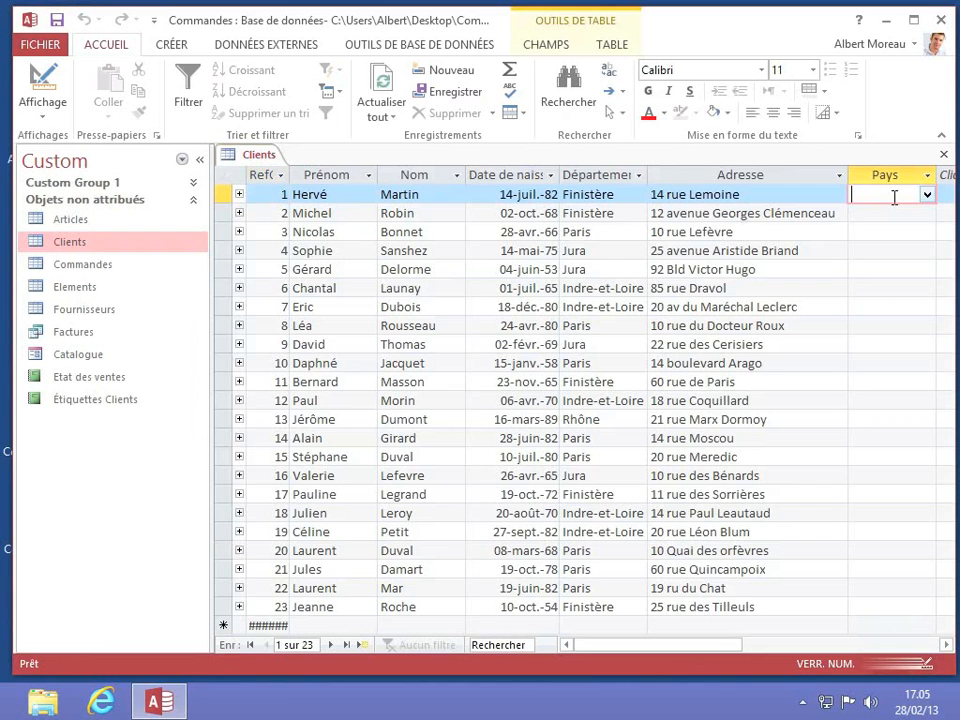
click(927, 194)
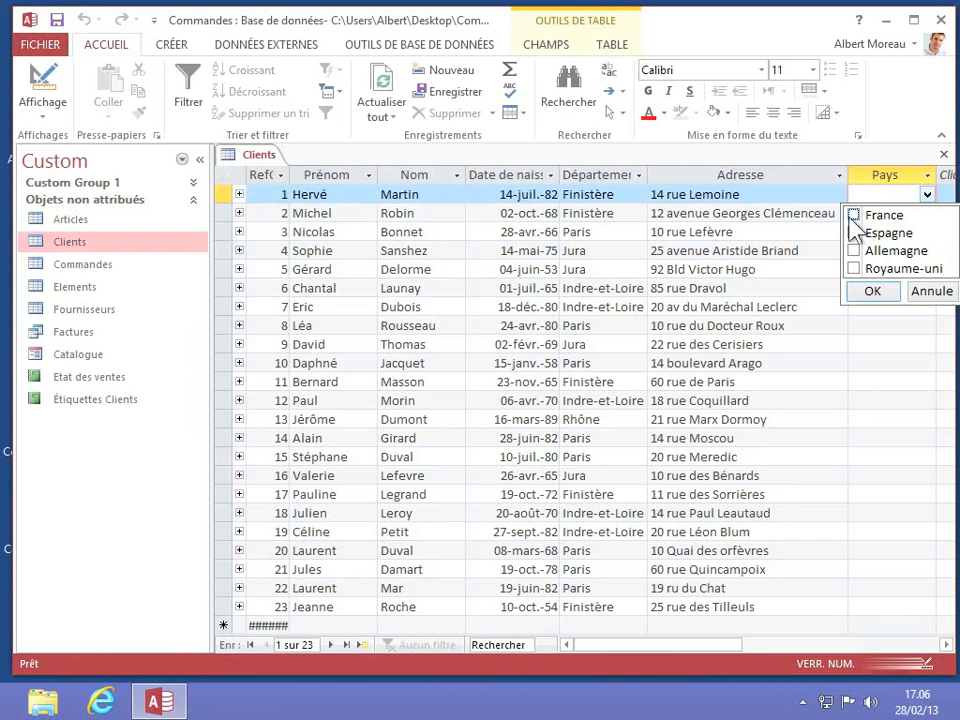
click(854, 216)
click(854, 232)
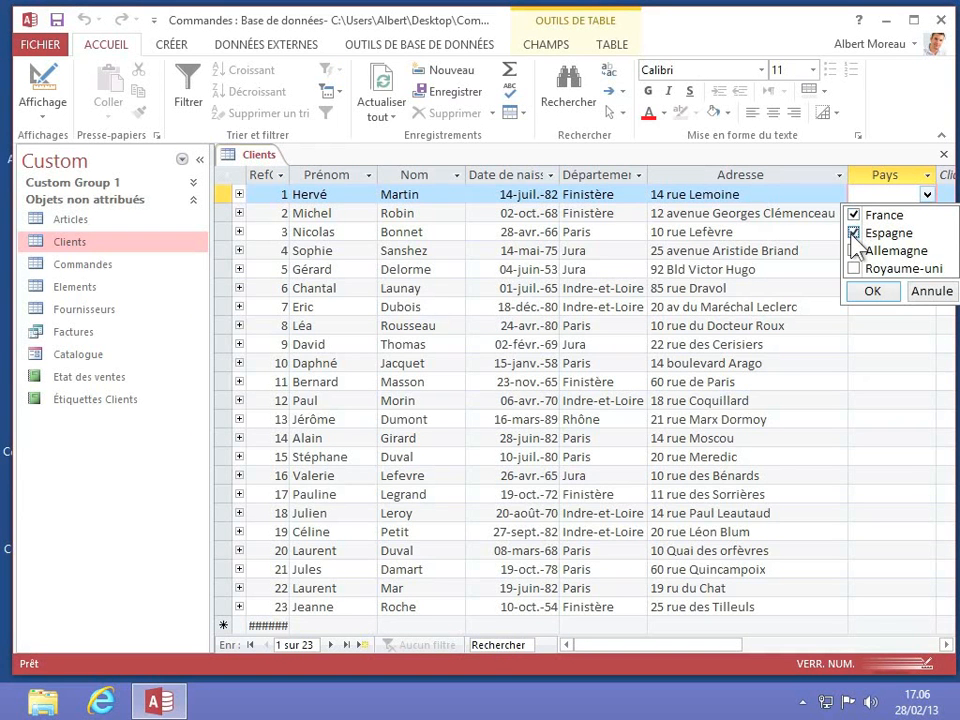
click(874, 292)
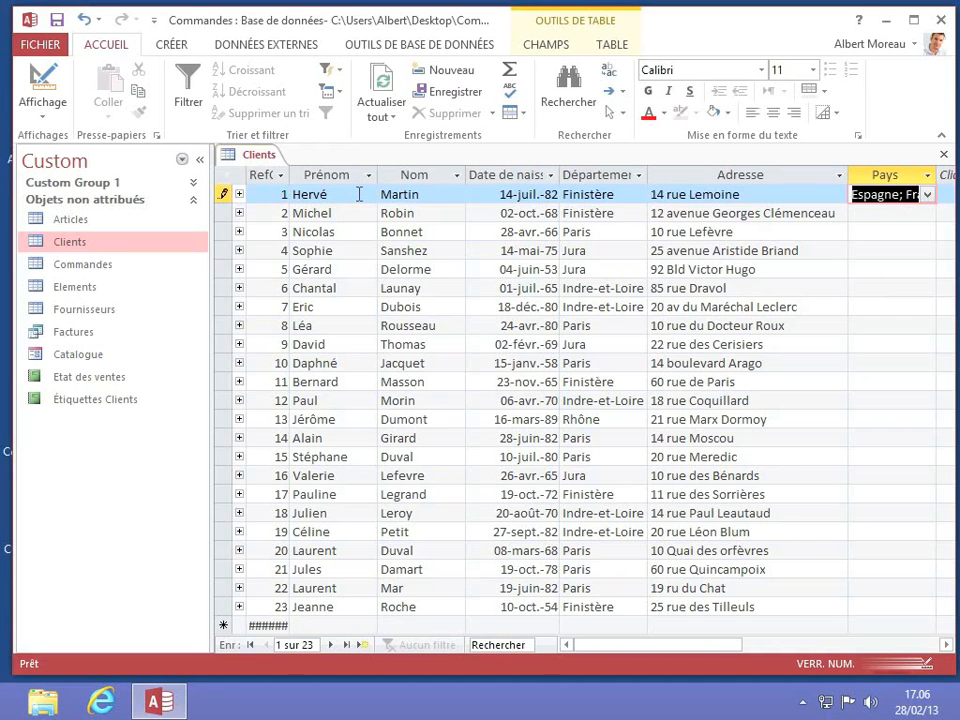
Check the country choices offered in the second record's Pays field and close the list without selecting any
click(913, 214)
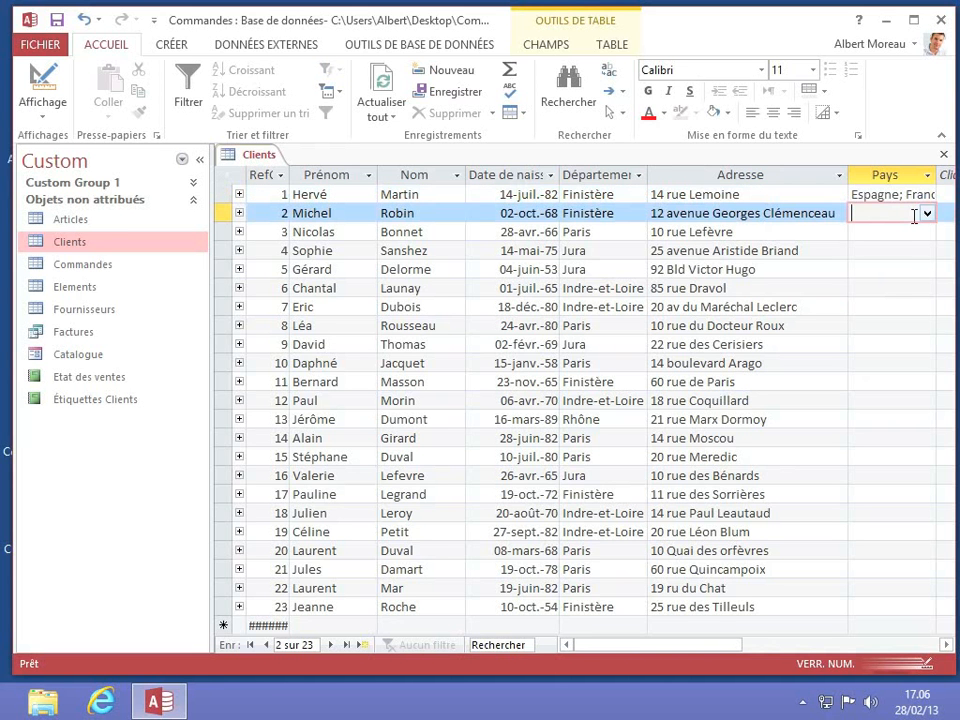
click(927, 213)
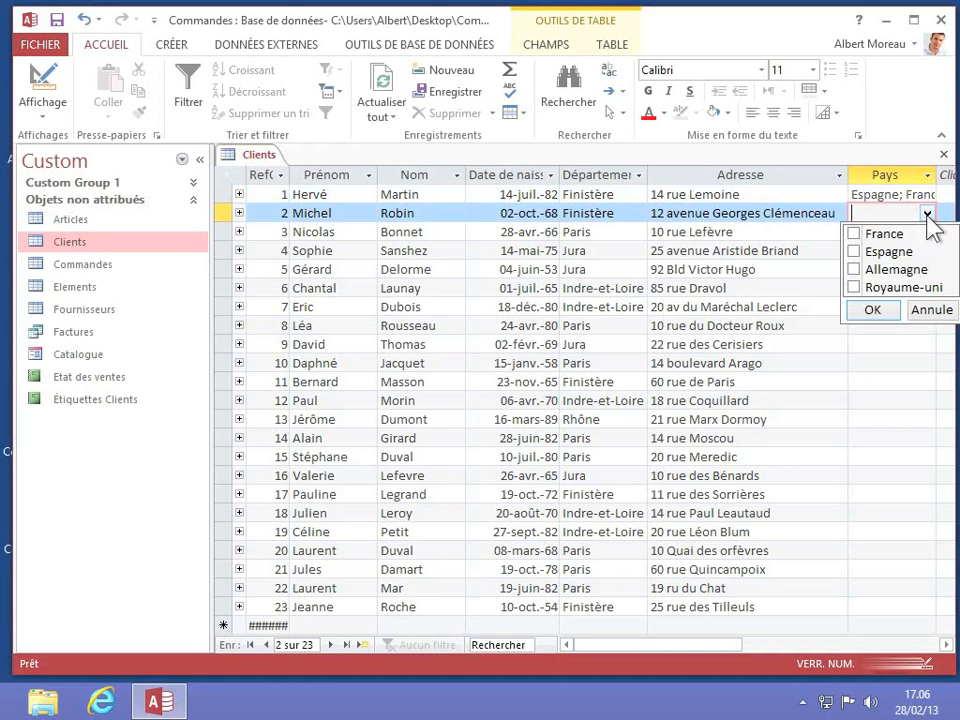
click(927, 214)
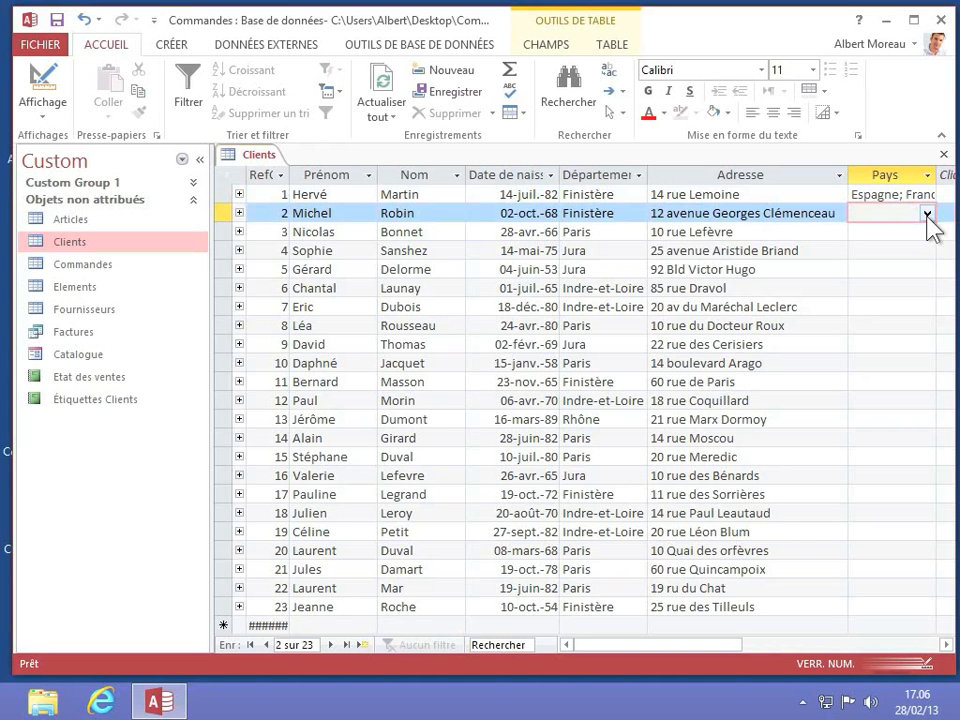